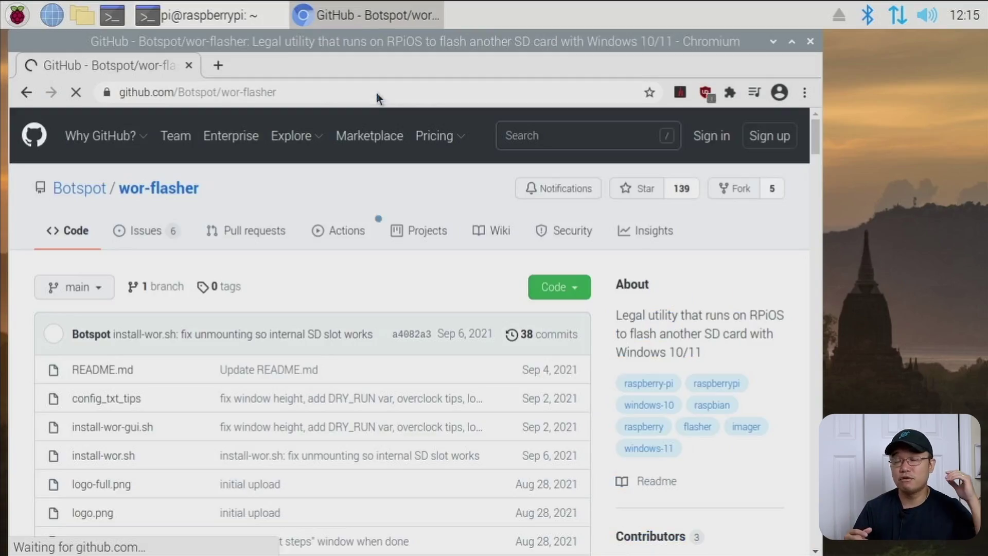
Scroll the wor-flasher README to the download and run instructions, then bring up the terminal
scroll(359, 374, "down", 2)
scroll(355, 371, "down", 10)
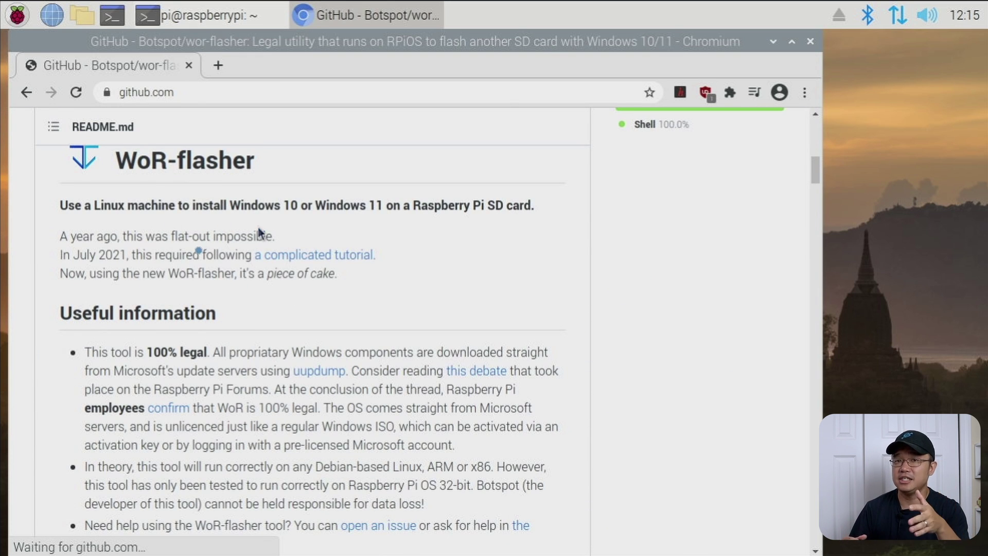
scroll(195, 247, "up", 10)
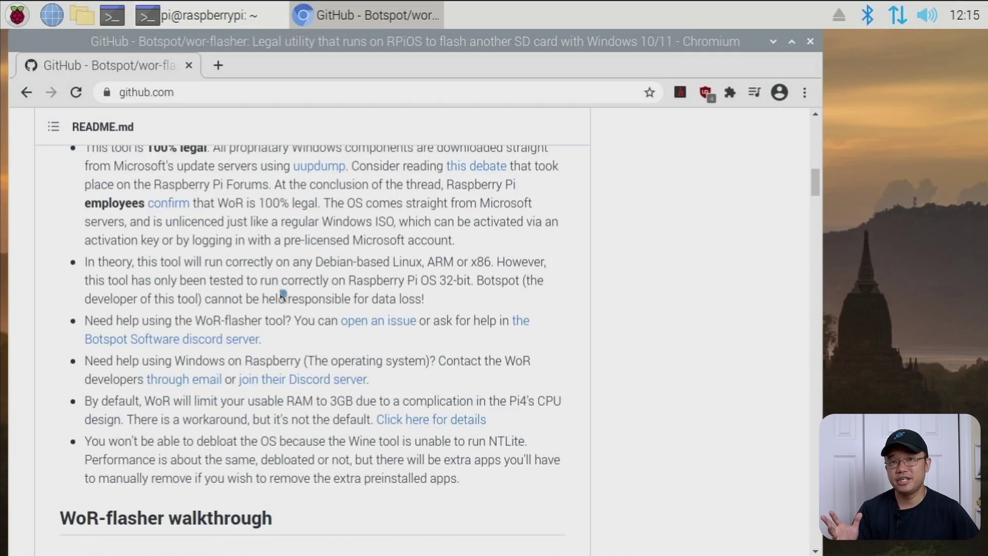
scroll(283, 294, "down", 7)
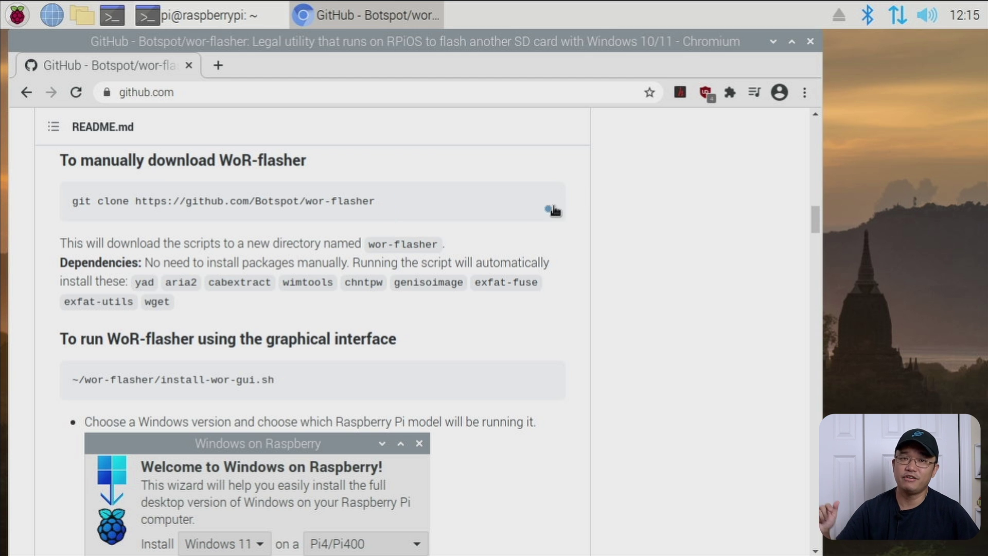
left_click(206, 14)
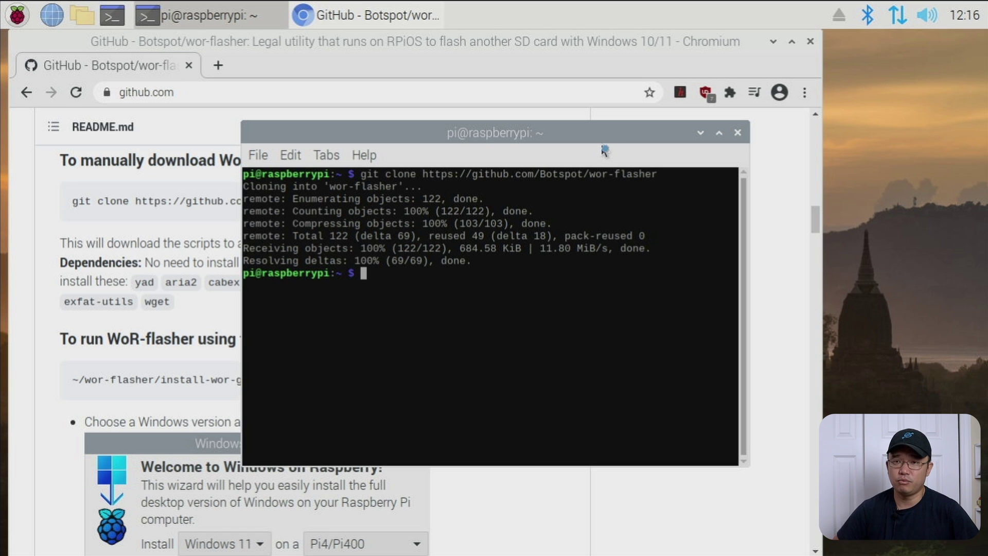
Enter the wor-flasher folder and run ./install-wor-gui.sh to launch the graphical installer
left_click_drag(605, 125, 831, 118)
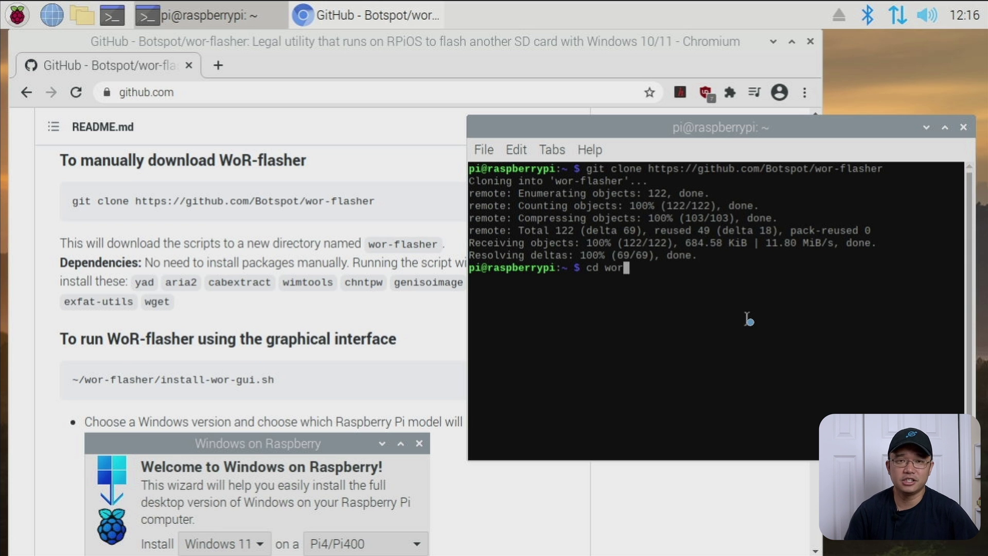
key("Return")
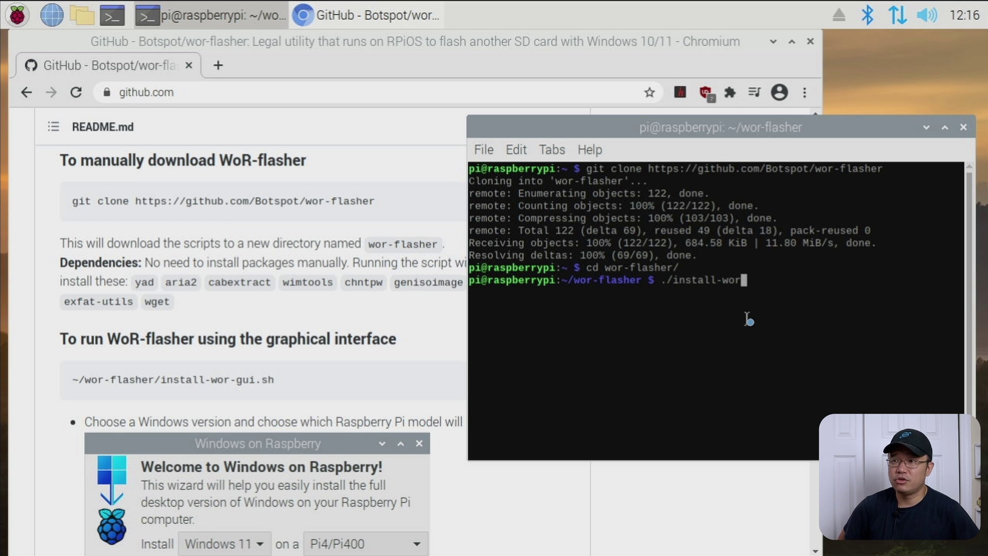
type("./install-wor-gui.sh")
key("Return")
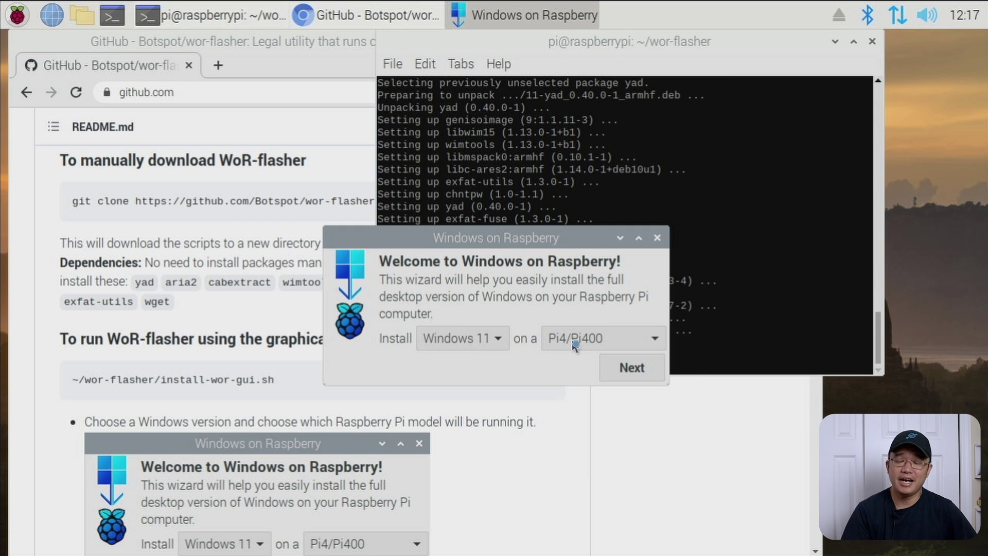
Choose Windows 11 for Pi4/Pi400 in English (United States), targeting the 111.8GB /dev/sda drive
left_click(497, 345)
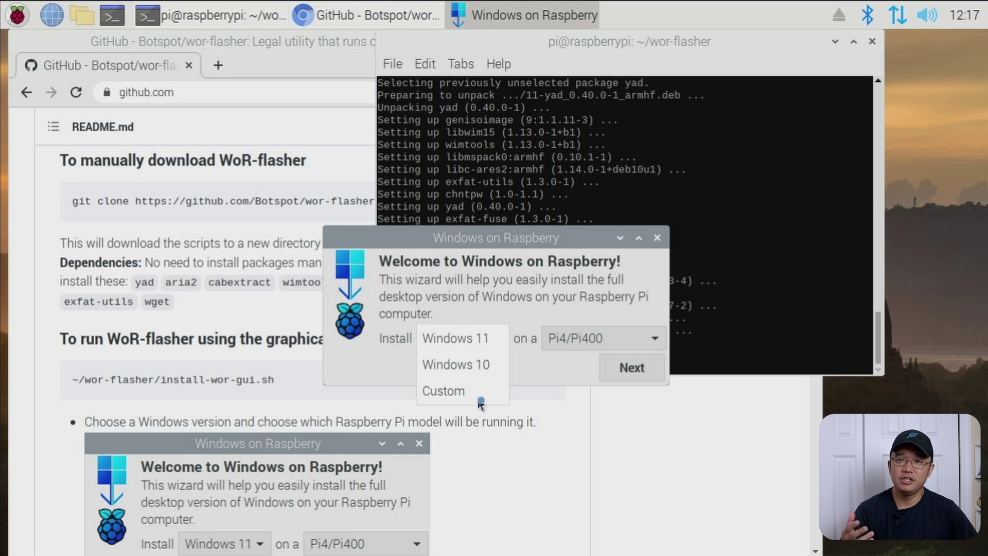
left_click(495, 337)
left_click(646, 347)
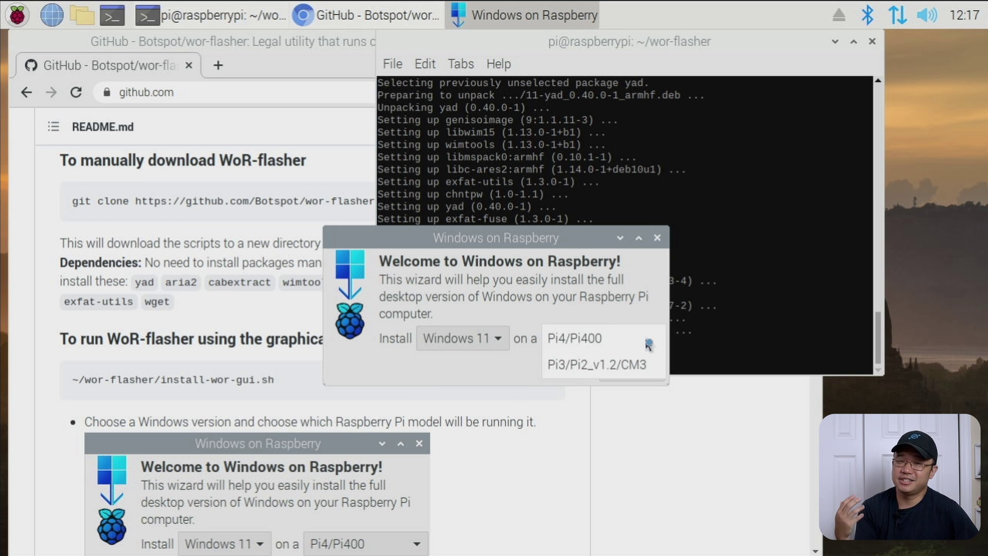
left_click(586, 342)
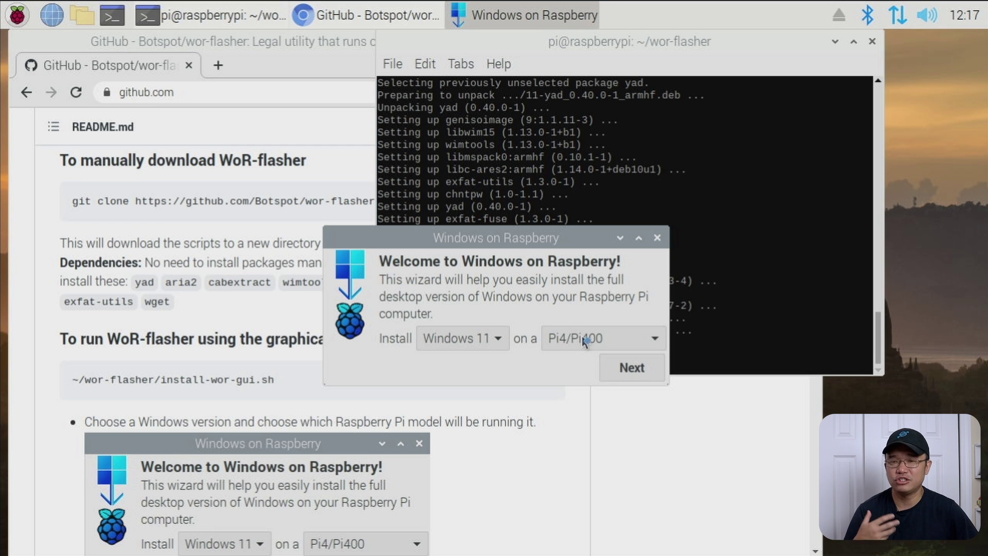
left_click(633, 368)
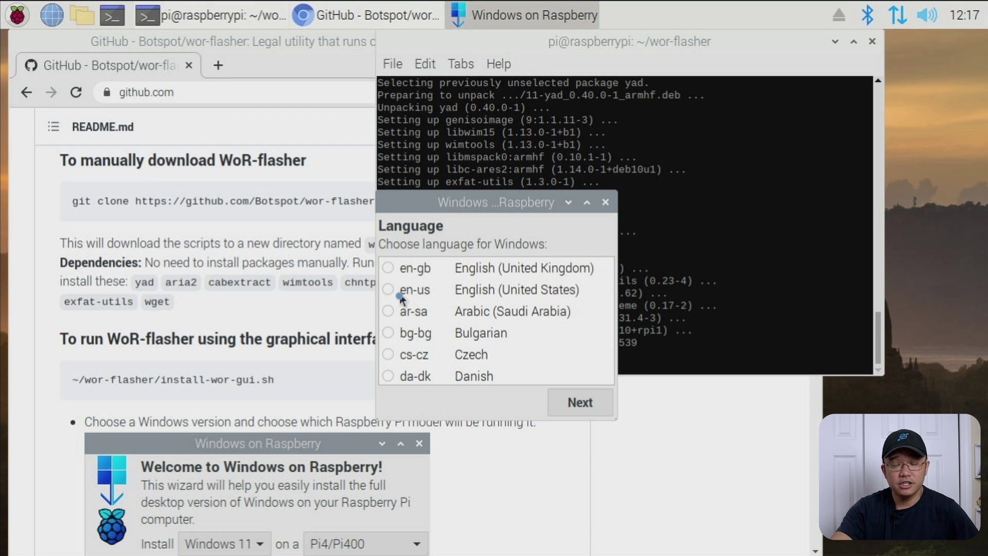
left_click(559, 402)
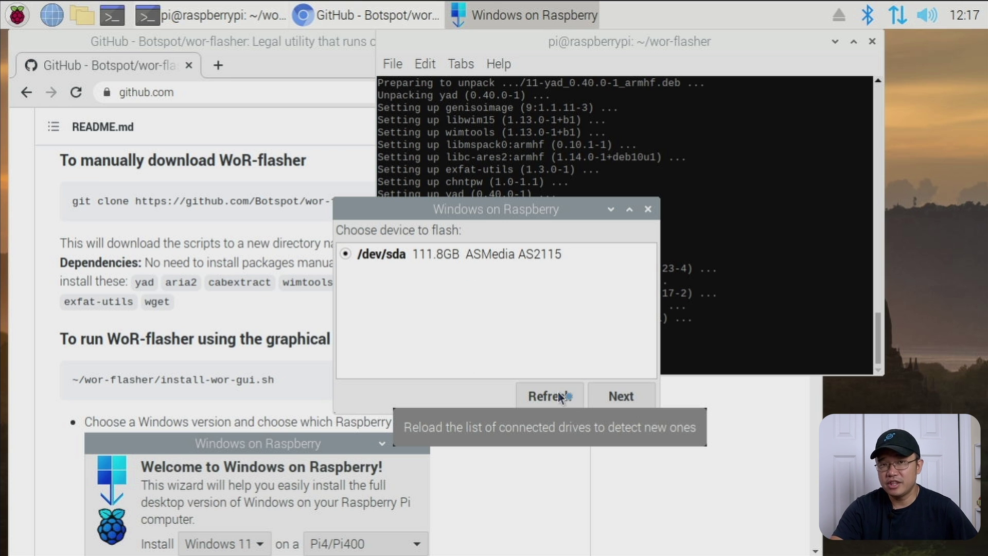
left_click(612, 399)
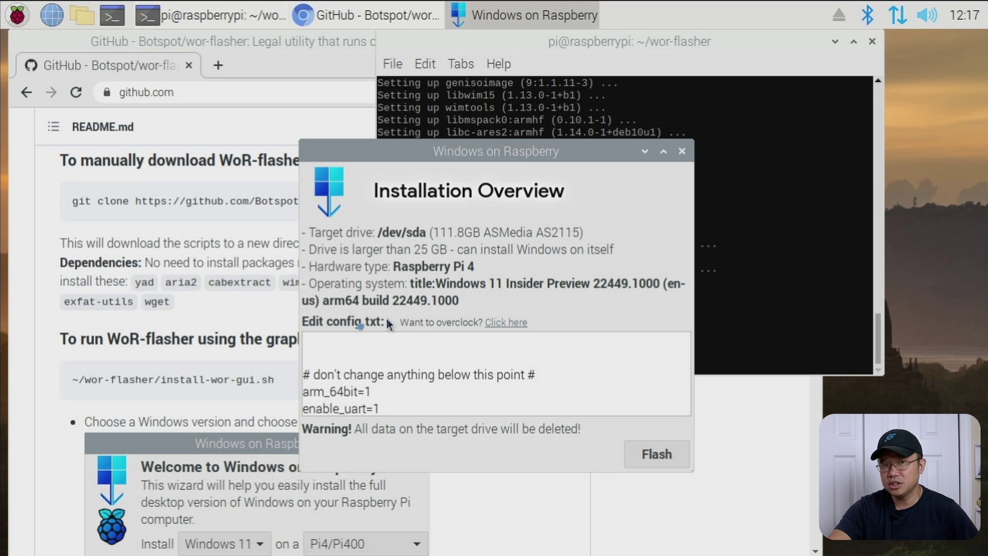
Scroll through the config.txt contents in the Installation Overview
scroll(503, 391, "down", 2)
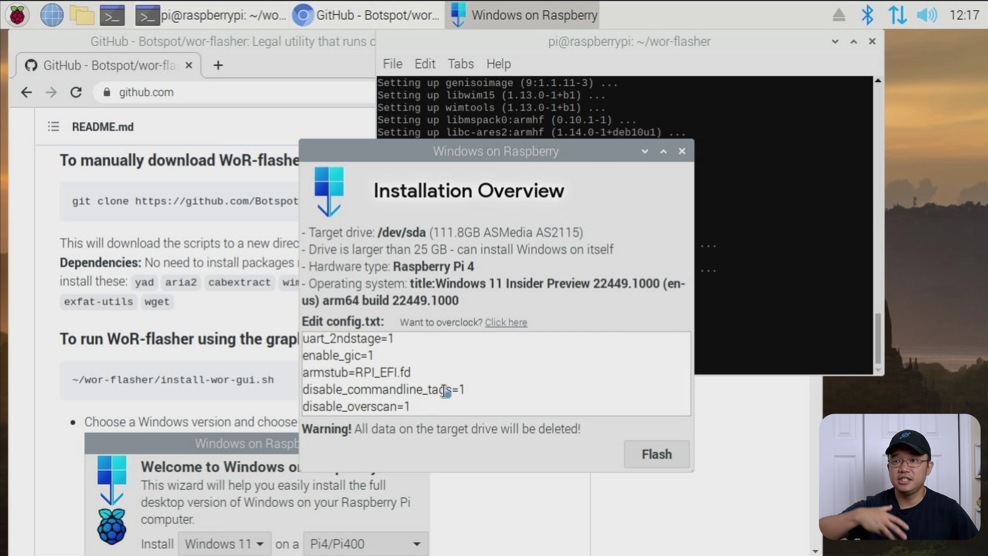
scroll(445, 391, "down", 1)
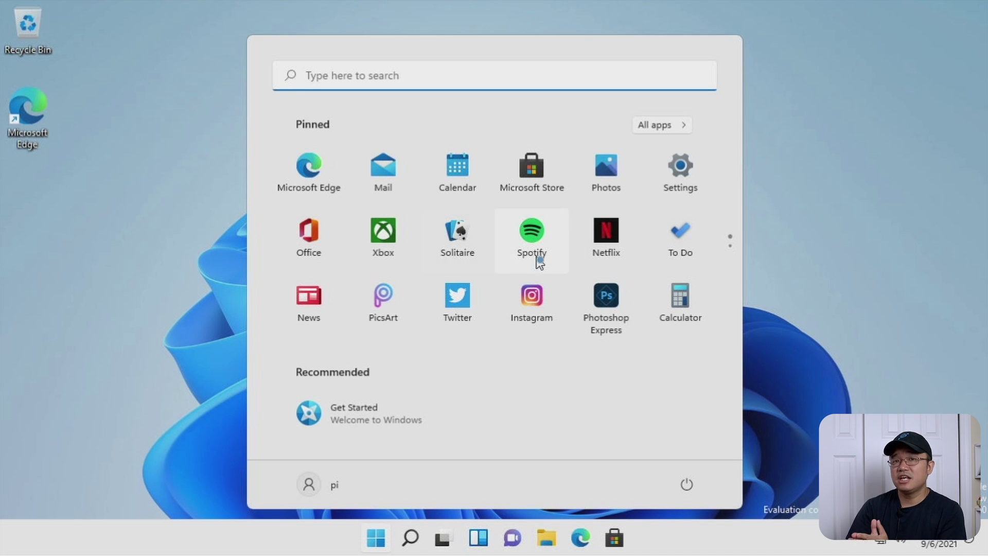
Open Taskbar settings from the taskbar's shortcut menu and move the Settings window aside
right_click(230, 540)
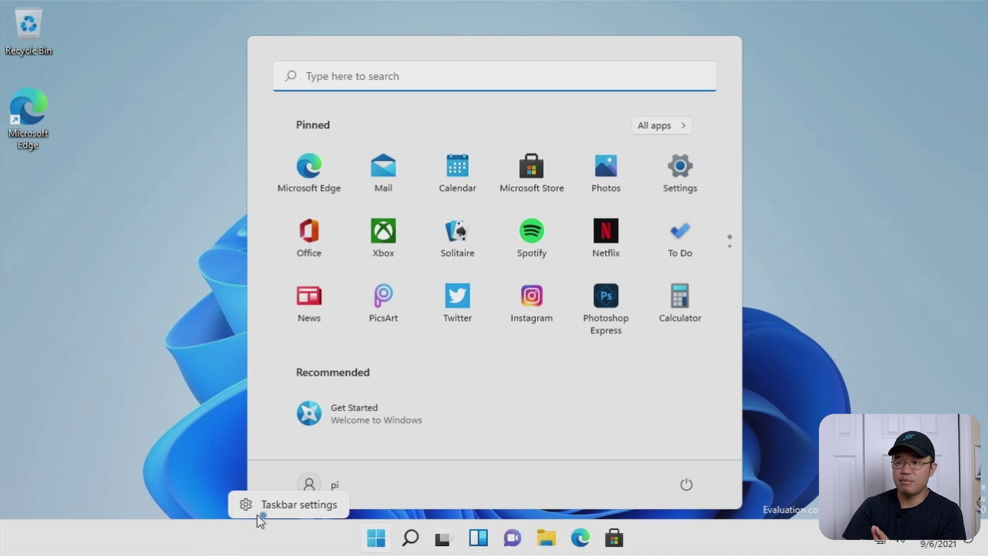
left_click(259, 512)
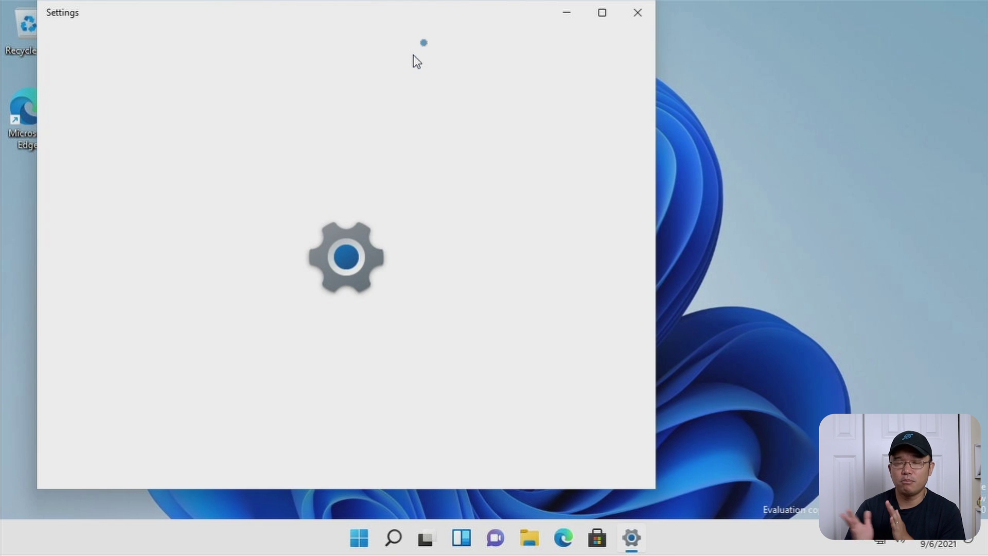
left_click_drag(452, 20, 519, 32)
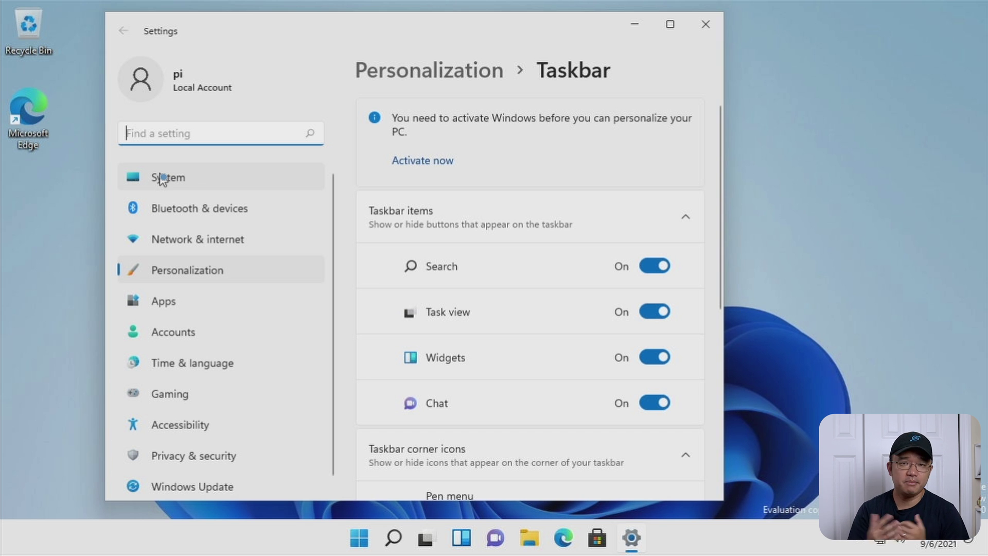
Launch Task Manager by searching 'task' in the Start menu
right_click(689, 538)
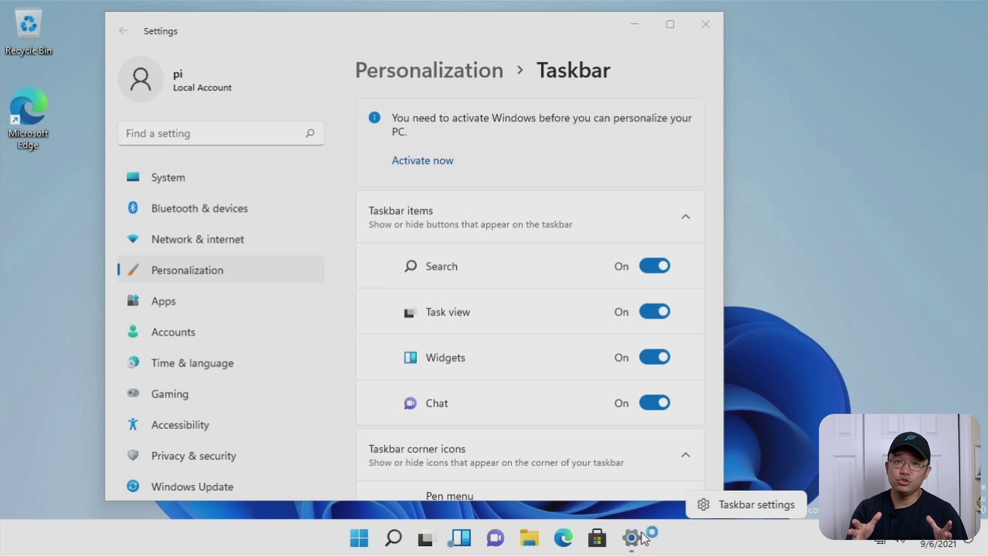
left_click(364, 546)
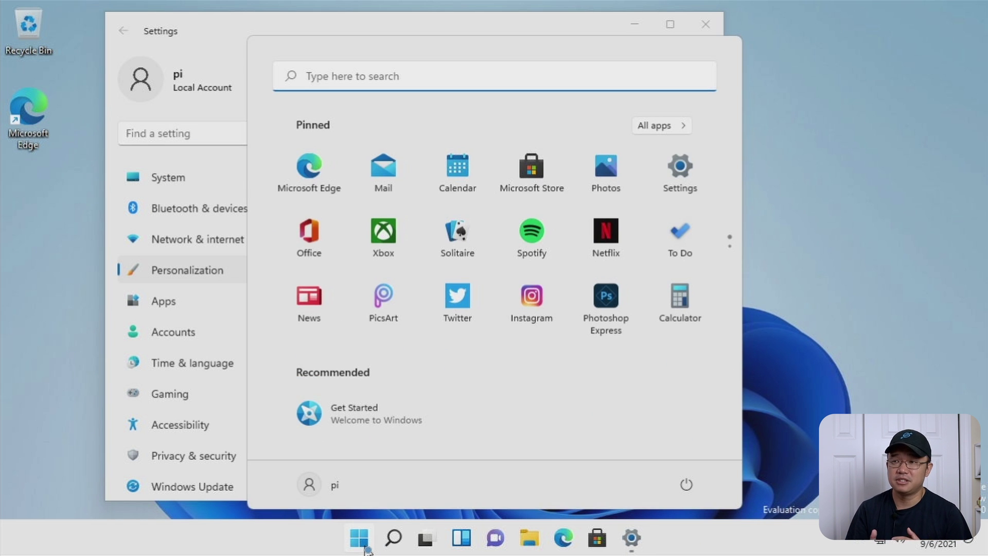
type("task")
left_click(291, 211)
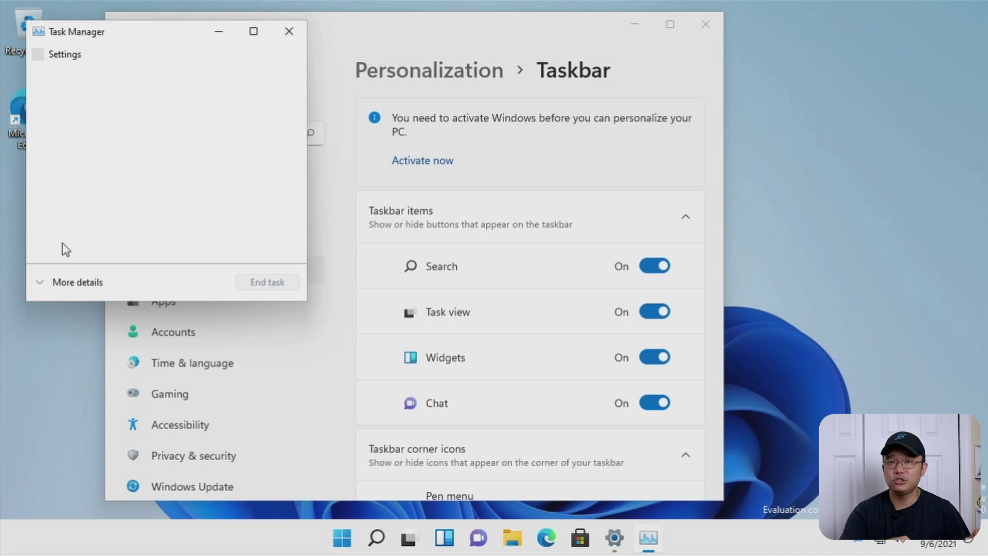
Expand Task Manager to Performance and show the CPU graph per logical processor
left_click(72, 282)
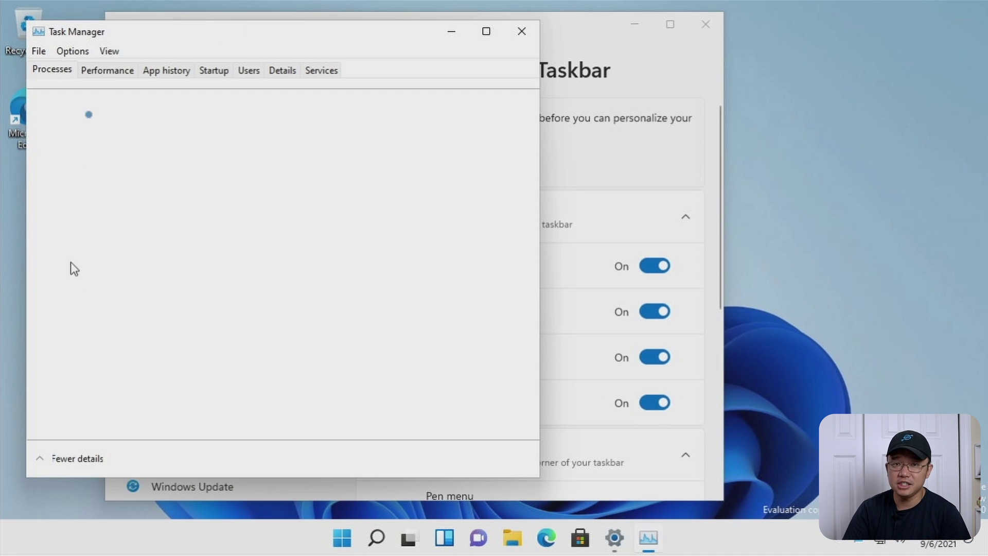
left_click(112, 71)
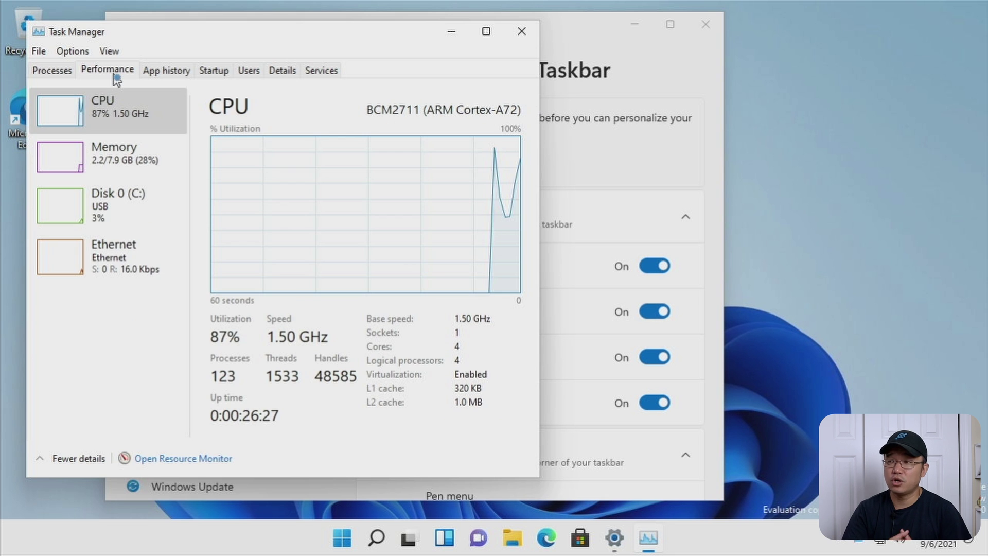
right_click(133, 114)
right_click(393, 186)
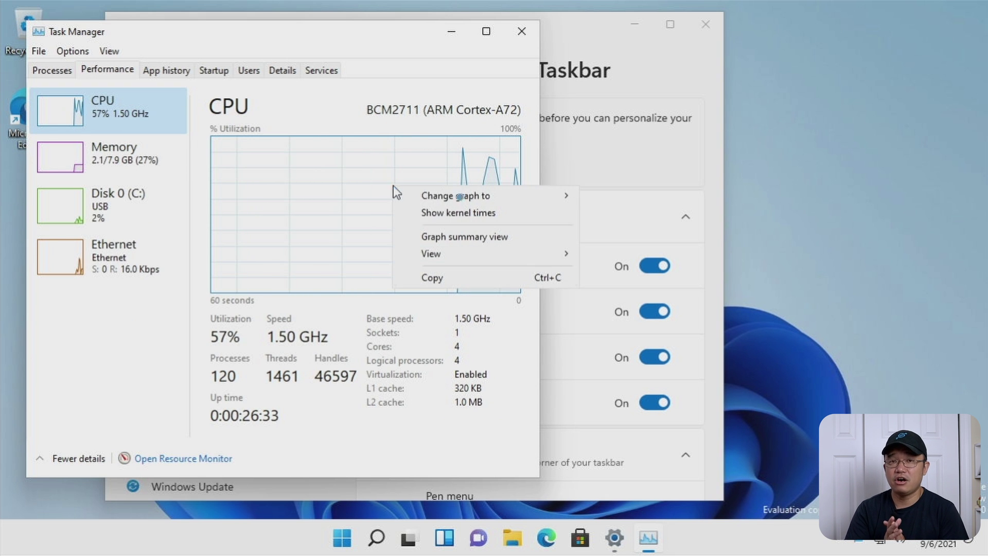
left_click(460, 196)
left_click(643, 213)
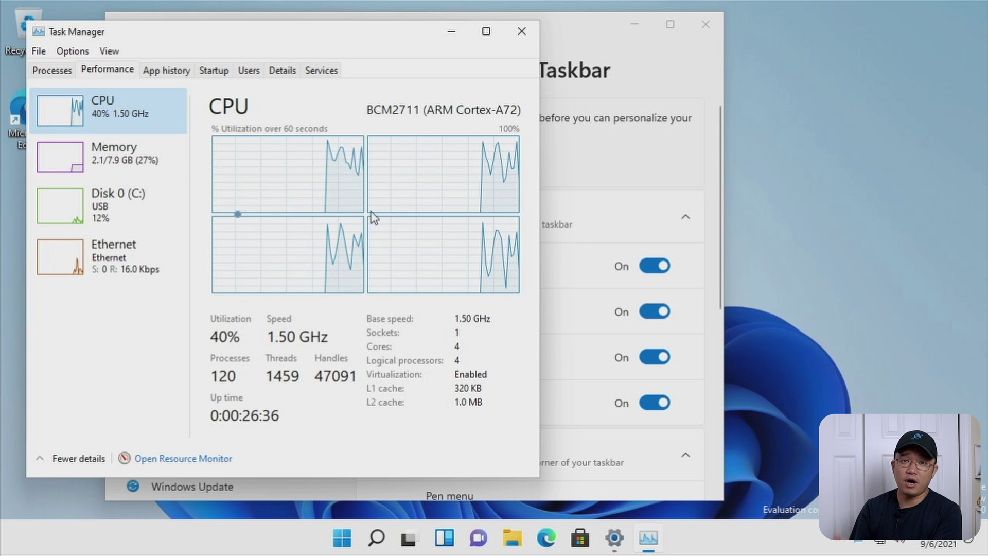
View the Memory, Disk and Ethernet usage, then return to the per-core CPU graphs
left_click(149, 175)
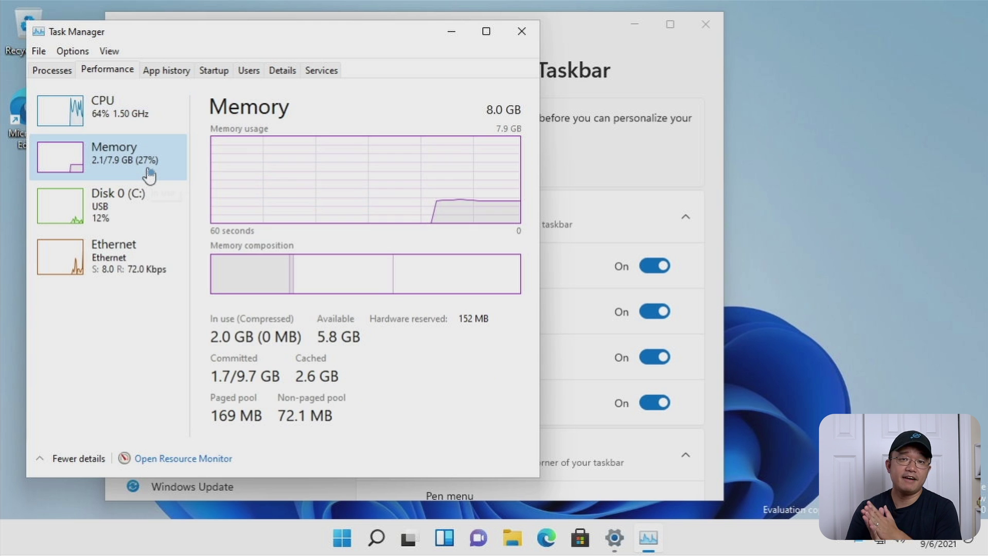
left_click(137, 212)
left_click(144, 257)
left_click(123, 177)
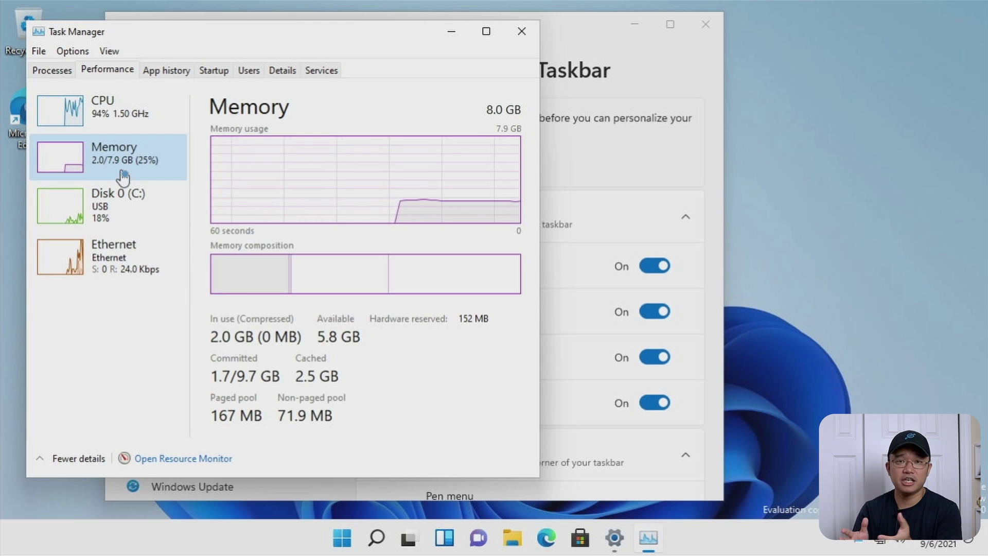
left_click(111, 109)
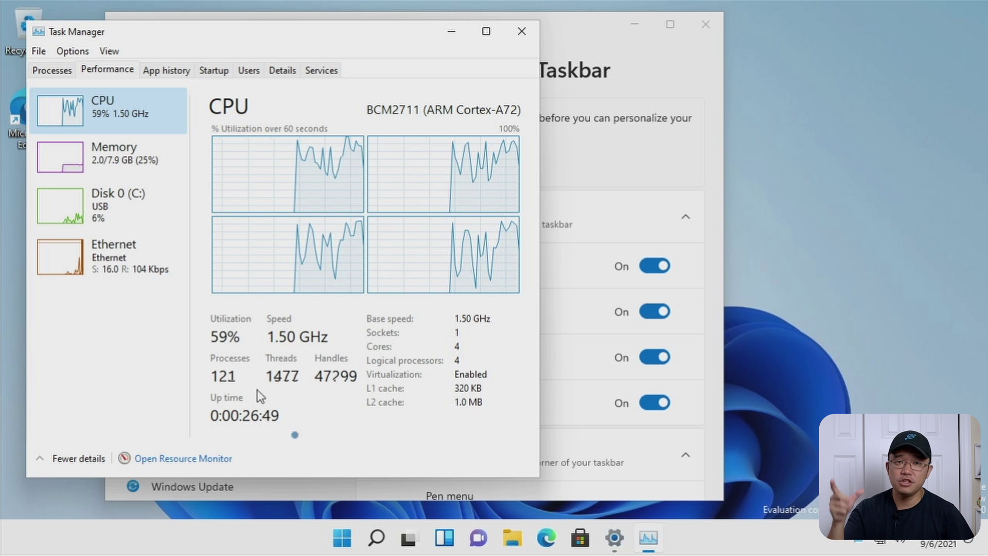
Close Task Manager and Settings and show the Start menu's pinned apps
left_click(58, 76)
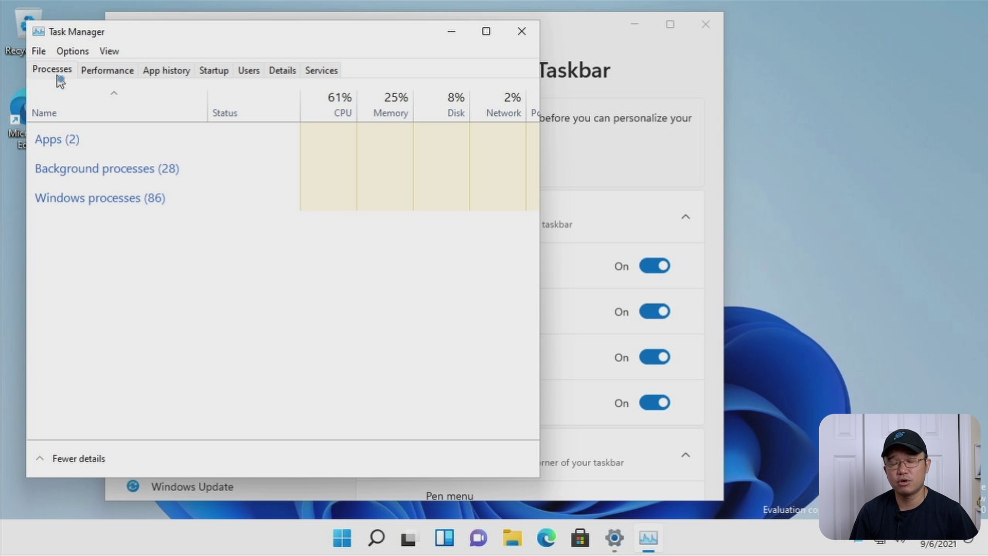
left_click(519, 34)
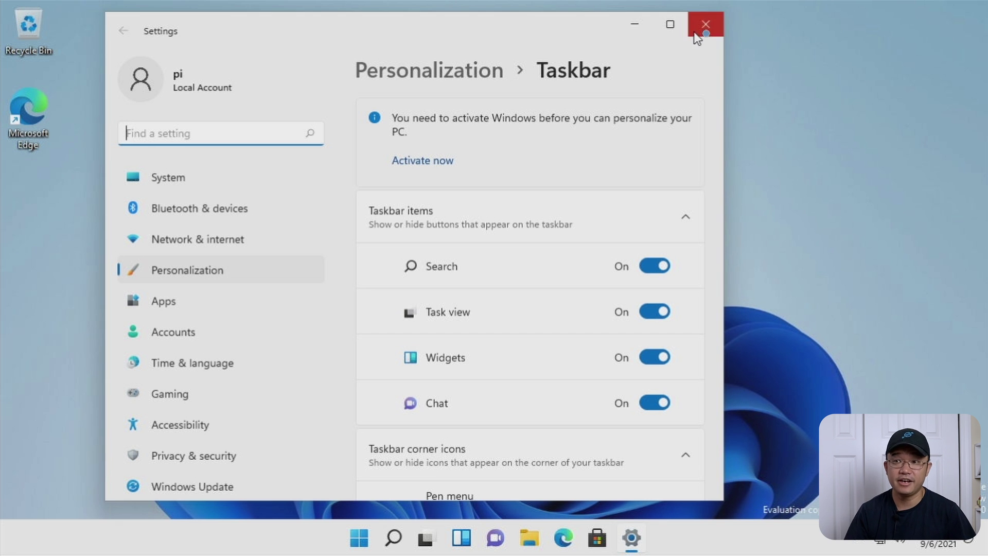
left_click(696, 34)
left_click(376, 538)
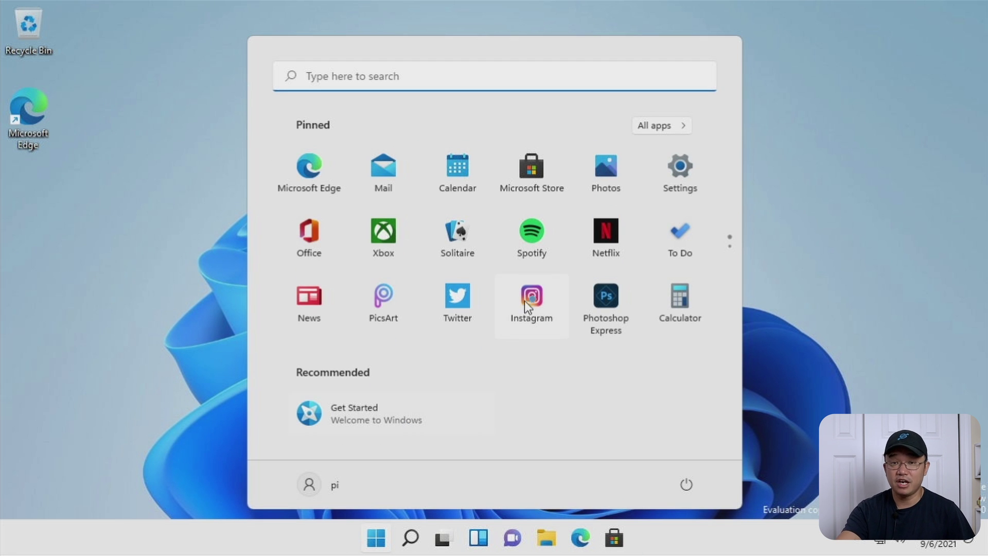
Open Task Manager via search 'task manager', view CPU performance, then close it
left_click(178, 335)
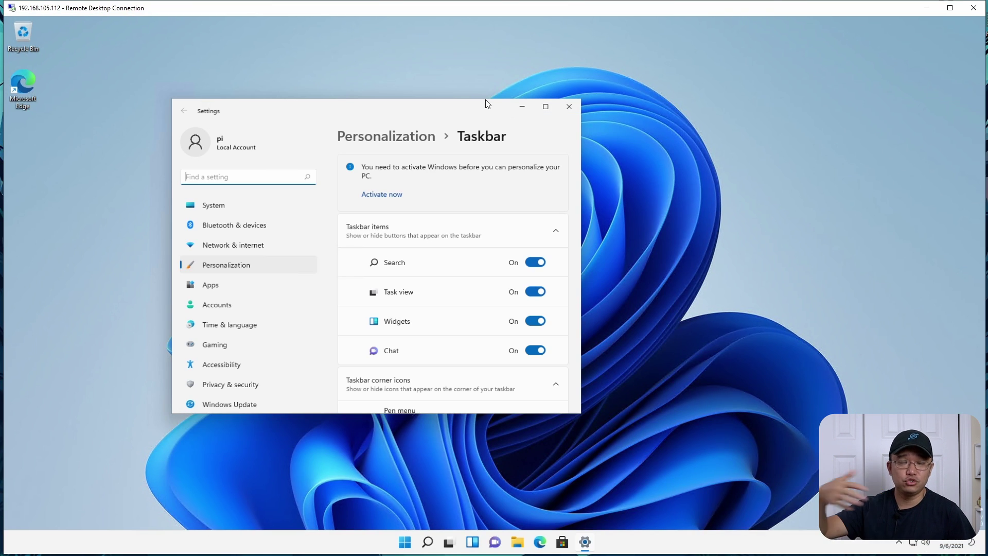
left_click(522, 106)
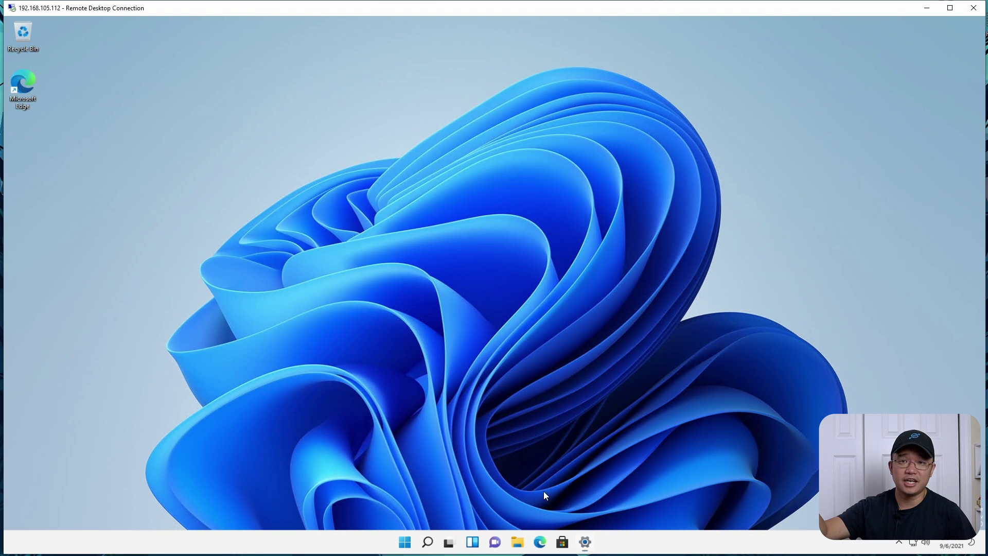
left_click(416, 541)
type("task manager")
left_click(397, 269)
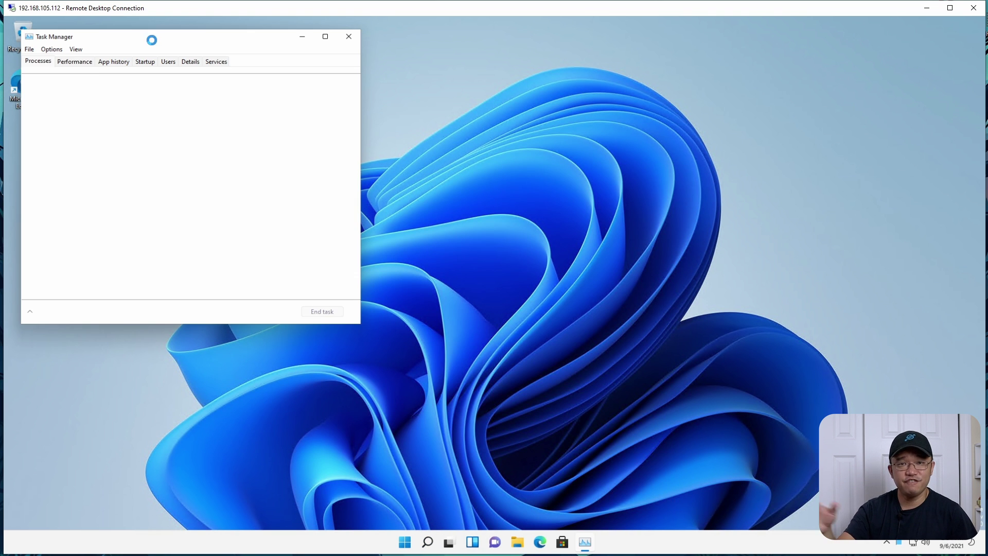
left_click(77, 62)
left_click(349, 36)
Launch Settings by searching 'set' and go to the Personalization page
key("super")
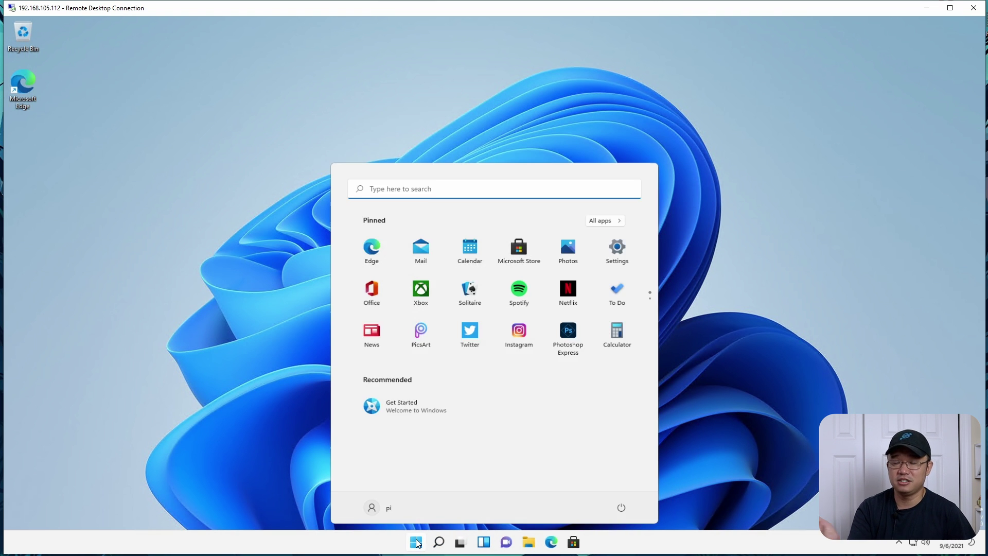
key("super")
key("super")
type("set")
left_click(365, 270)
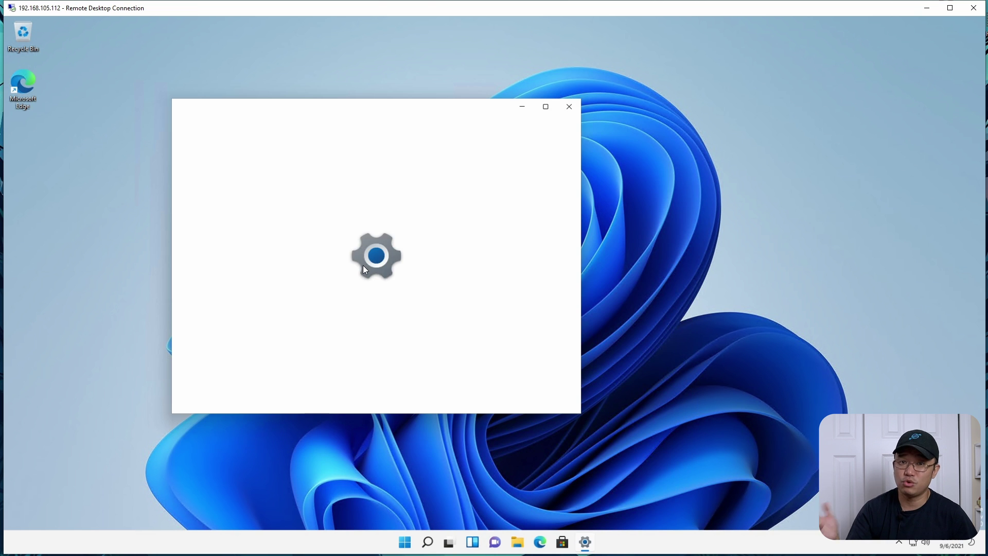
scroll(514, 293, "down", 10)
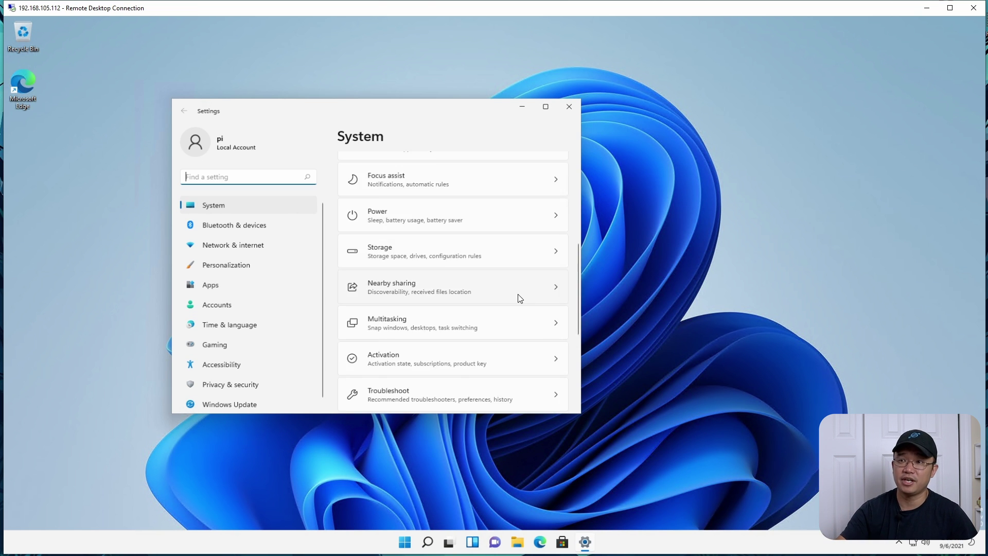
left_click(229, 265)
scroll(458, 309, "up", 2)
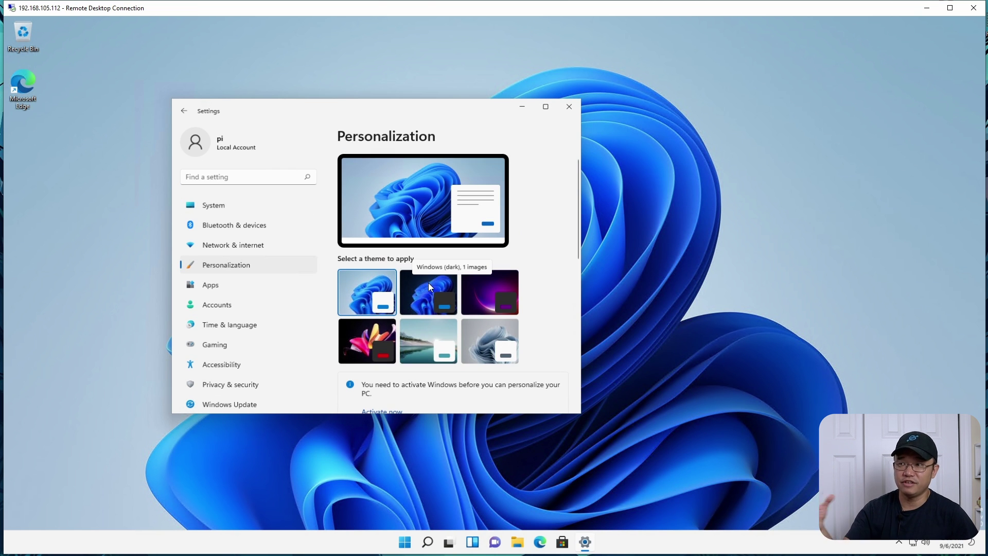
Apply the Windows (dark) theme after briefly trying Captured Motion, then close Settings
left_click(428, 283)
scroll(419, 341, "down", 3)
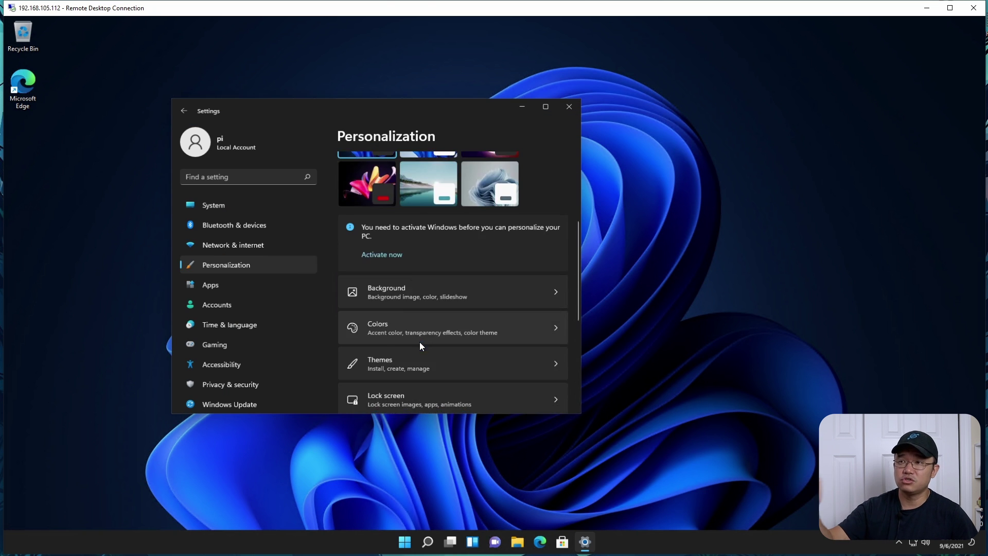
scroll(396, 319, "up", 3)
left_click(369, 336)
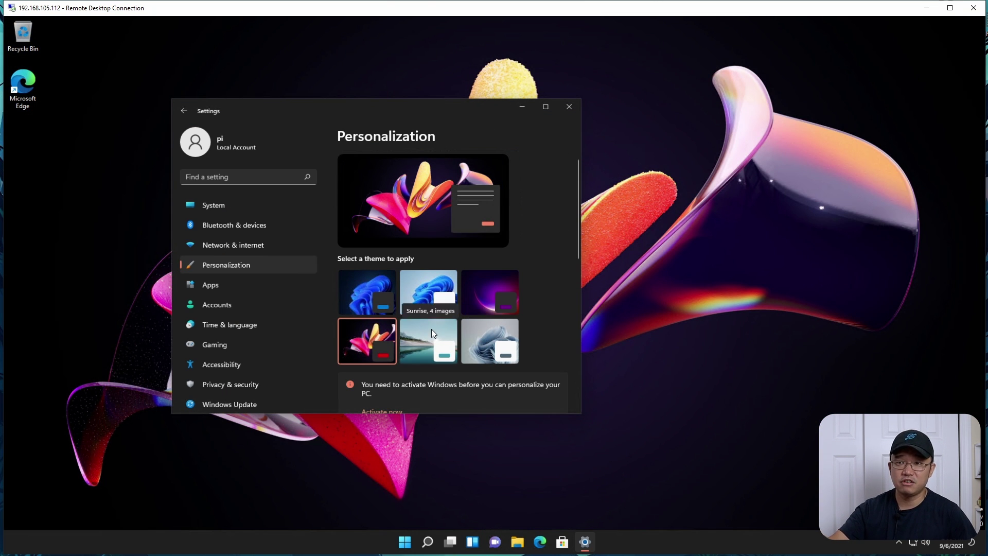
left_click(352, 283)
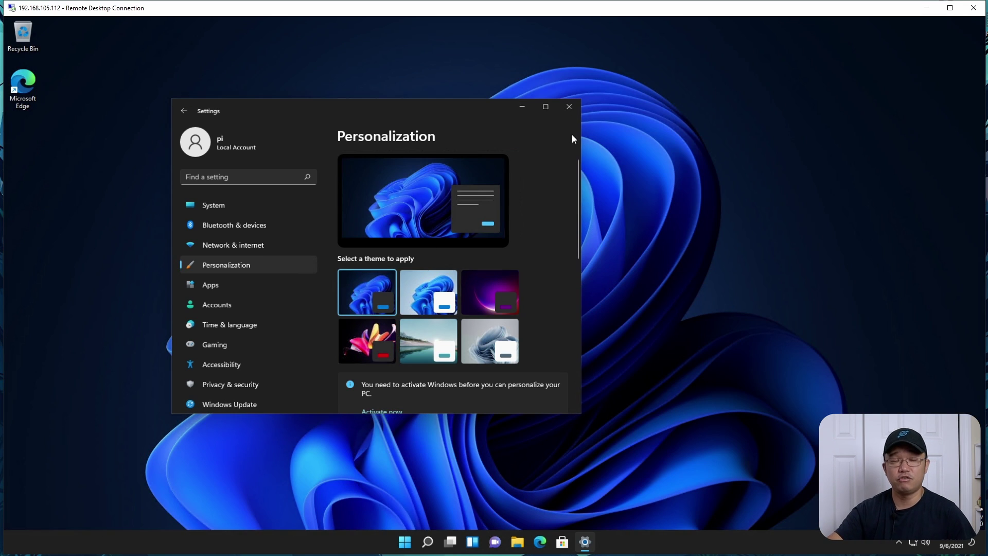
left_click(569, 107)
left_click(415, 542)
left_click(417, 541)
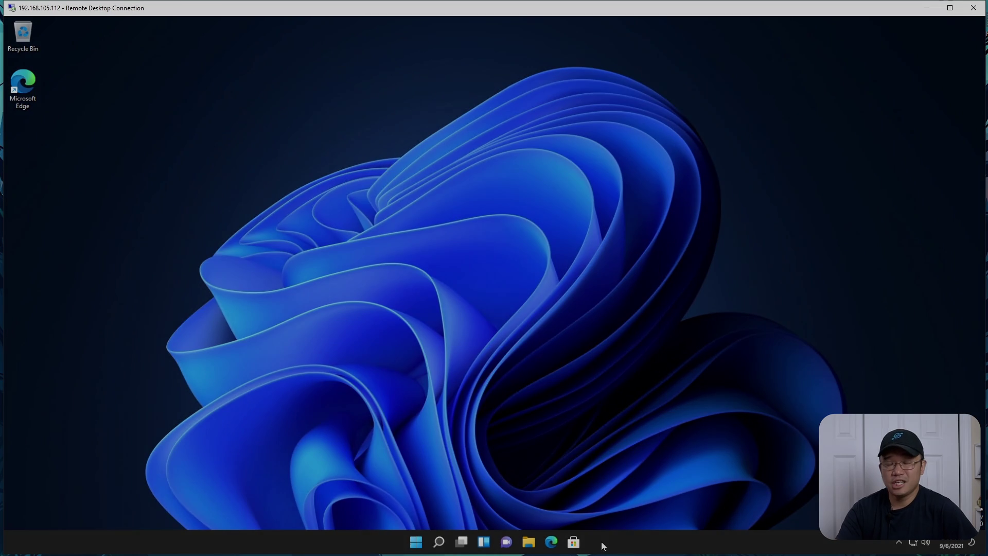